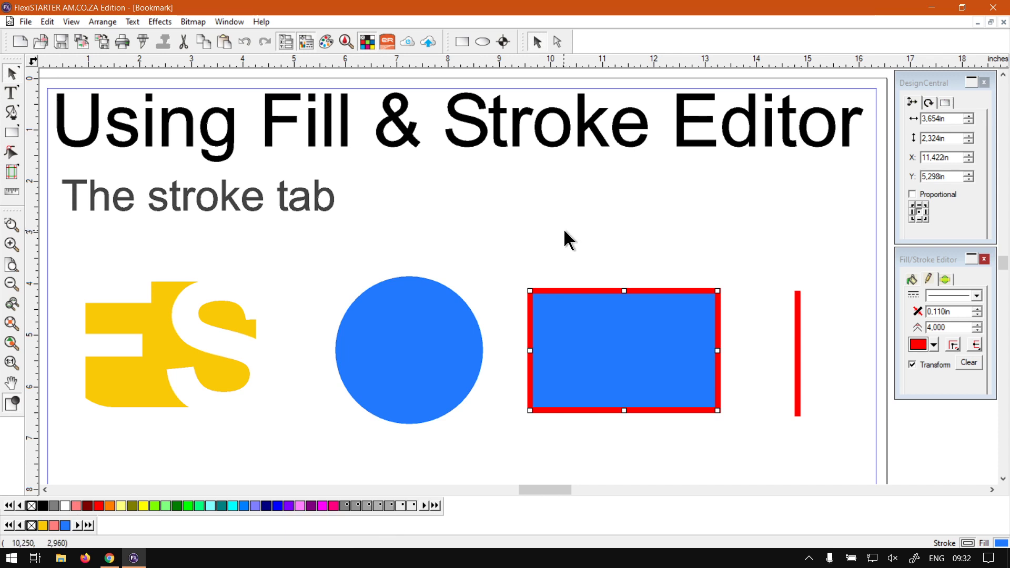
# - Close the Fill/Stroke Editor and show it again
pyautogui.click(951, 259)
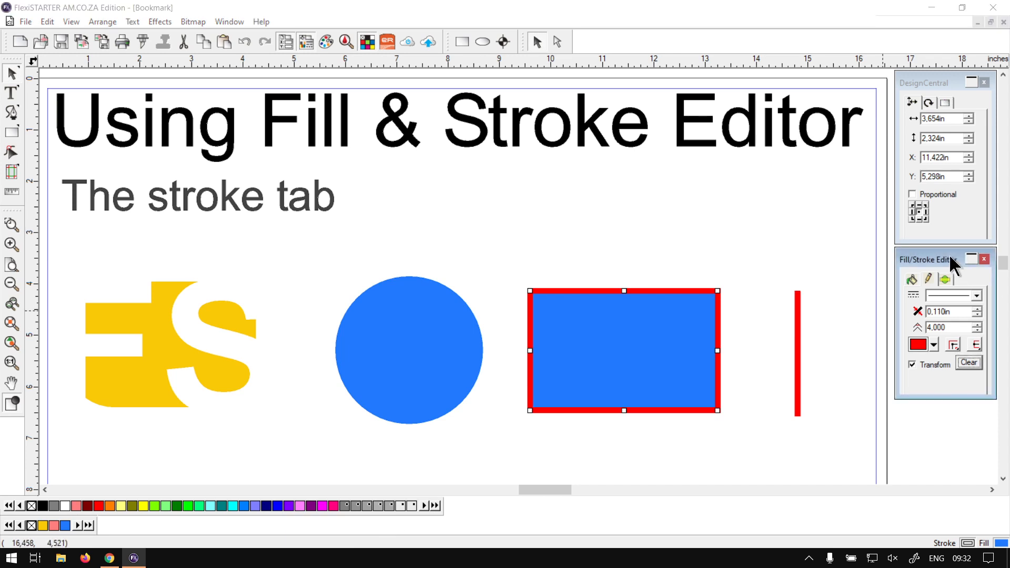
pyautogui.click(985, 259)
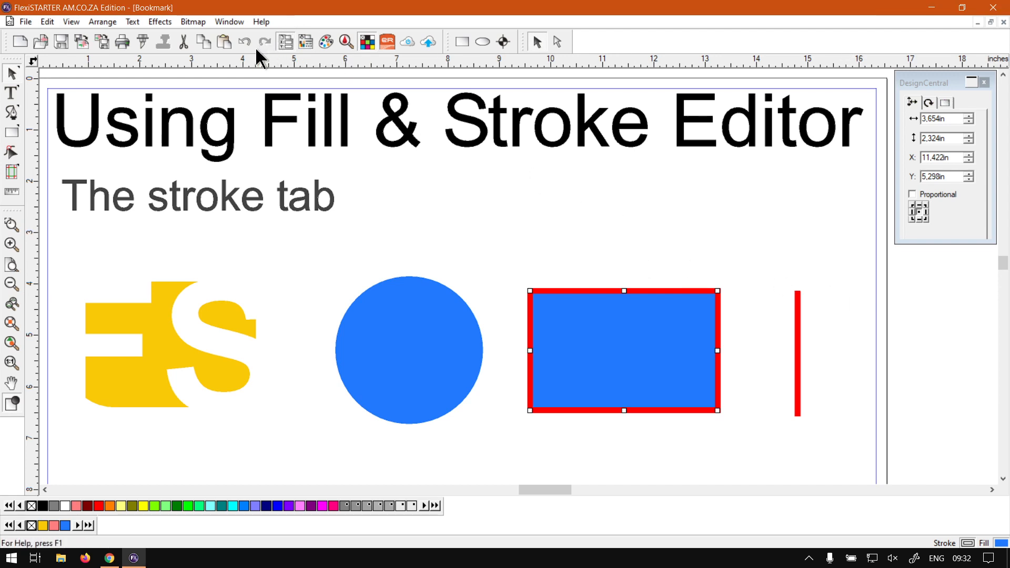
pyautogui.press('super+plus')
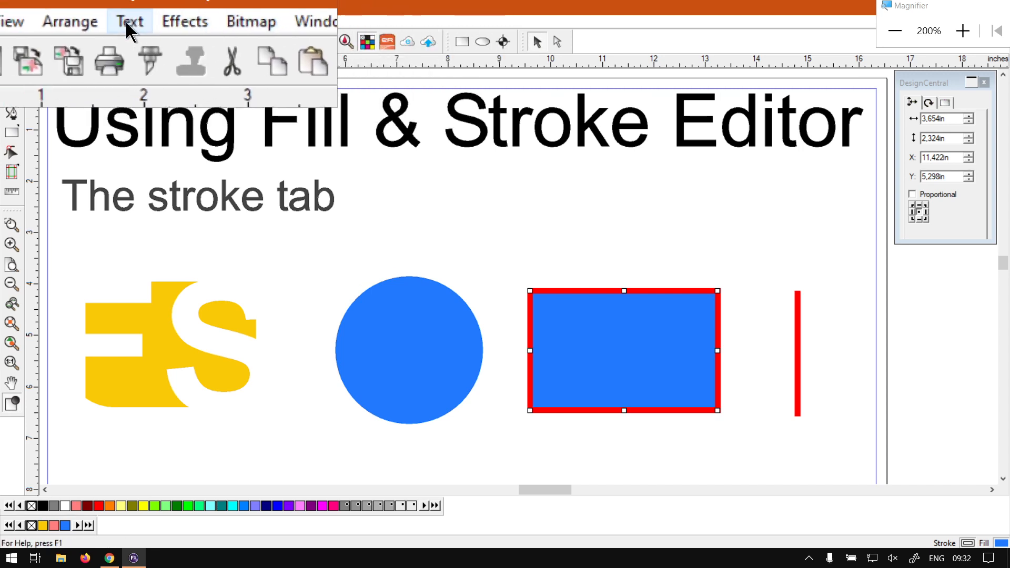
pyautogui.click(76, 21)
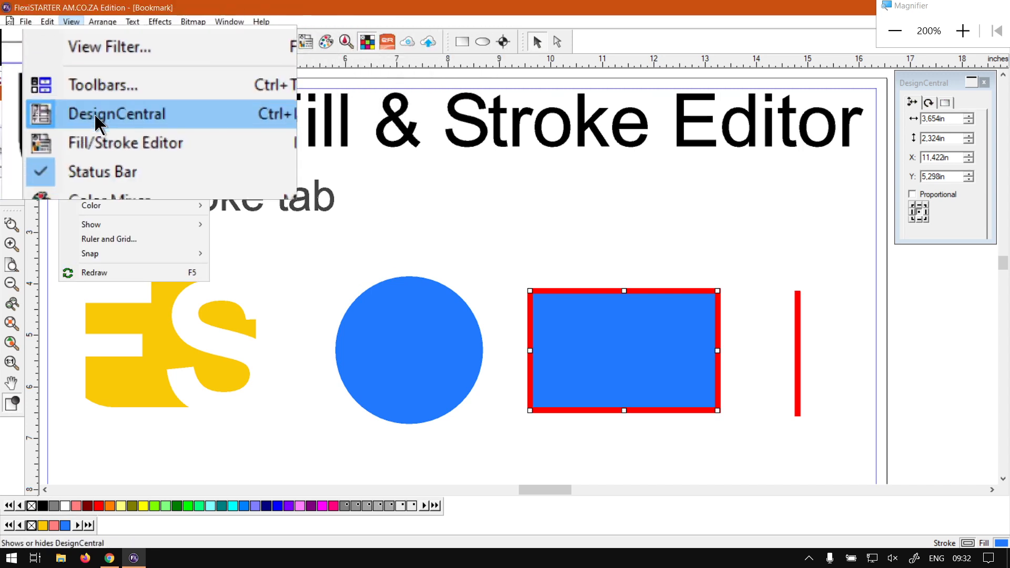
pyautogui.click(166, 132)
pyautogui.press('super+Escape')
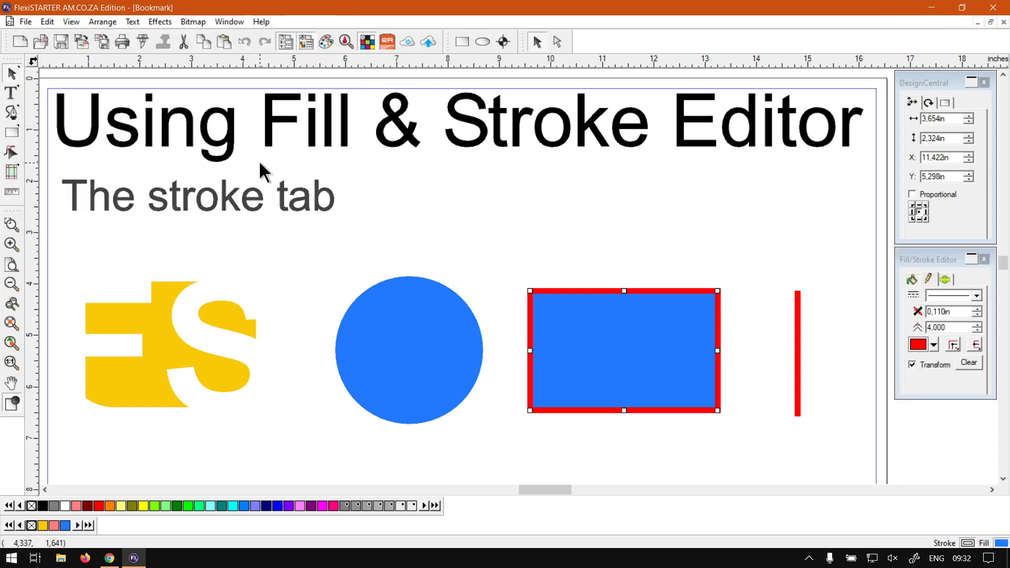
# - Examine the fill and stroke settings of the selected red-outlined rectangle in the Fill/Stroke Editor
pyautogui.click(924, 264)
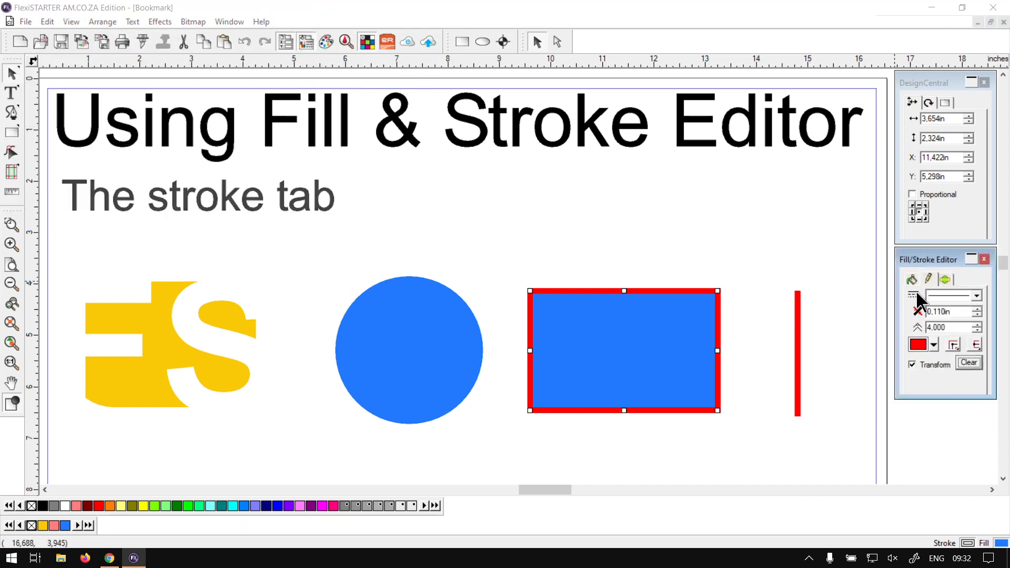
pyautogui.hotkey('ctrl', 'alt', 'l')
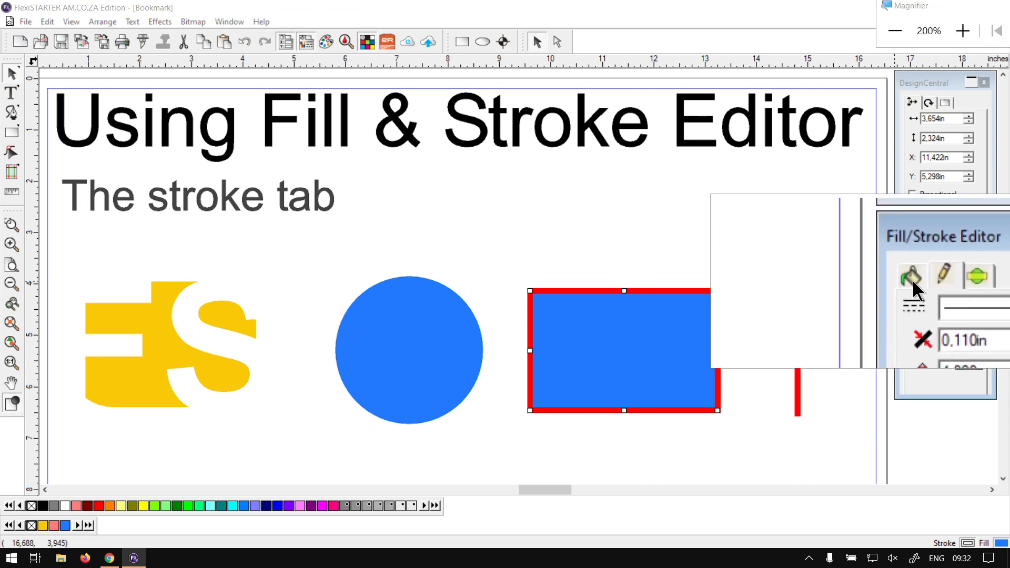
pyautogui.click(912, 279)
pyautogui.click(944, 279)
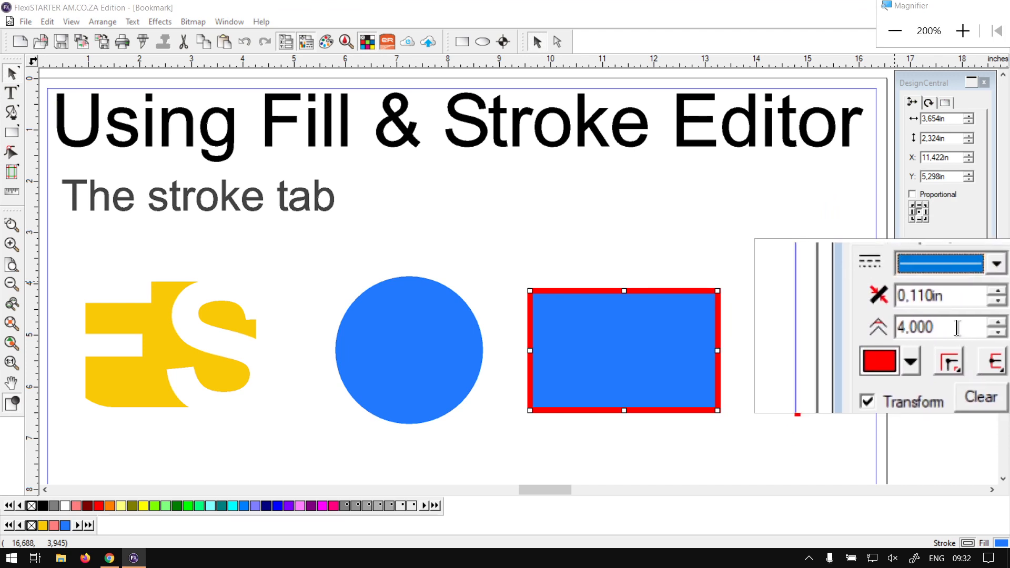
pyautogui.press('super+Escape')
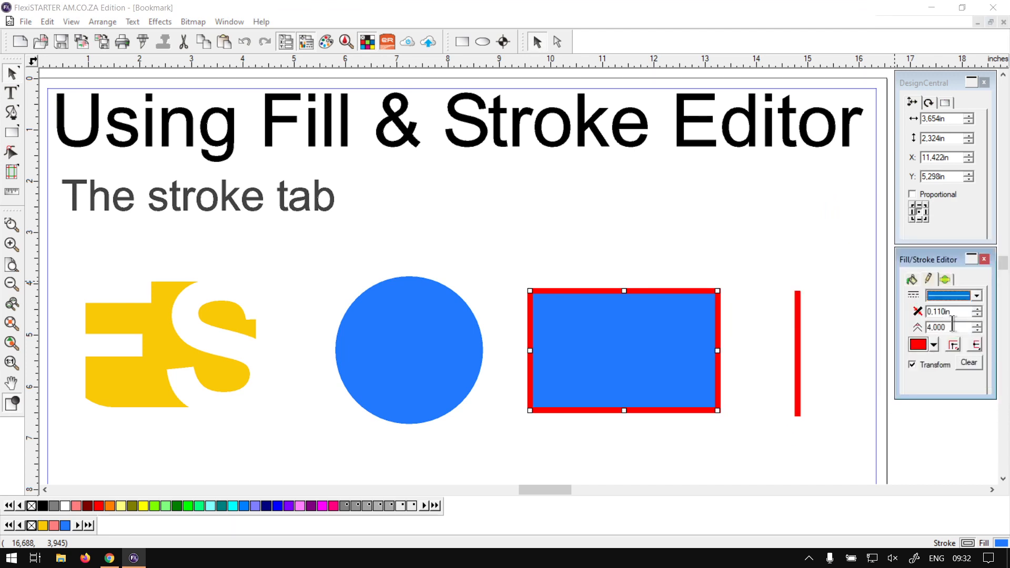
# - Compare the stroke settings shown for no selection, for the red-outlined rectangle and for the blue circle
pyautogui.click(710, 251)
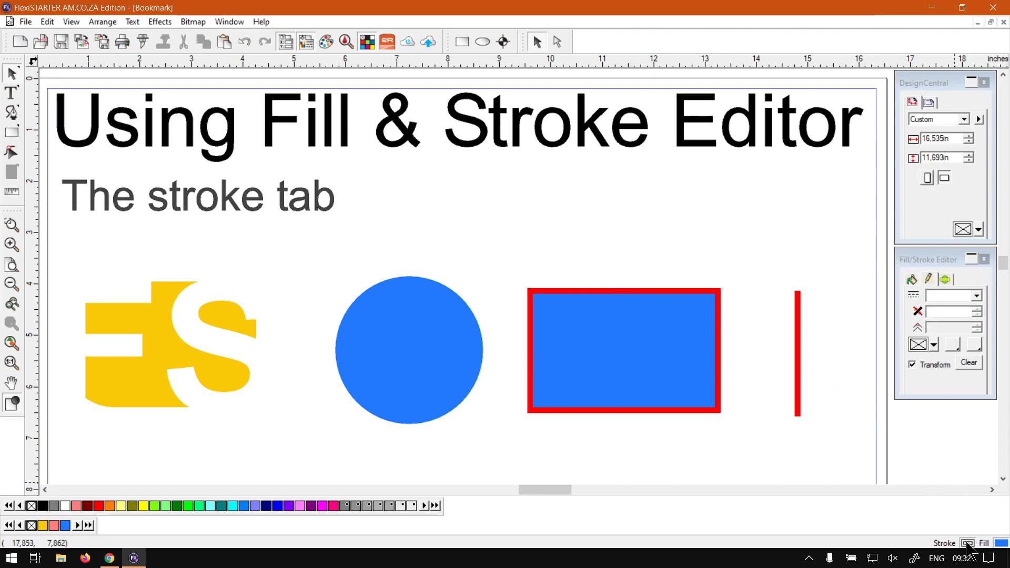
pyautogui.press('super+plus')
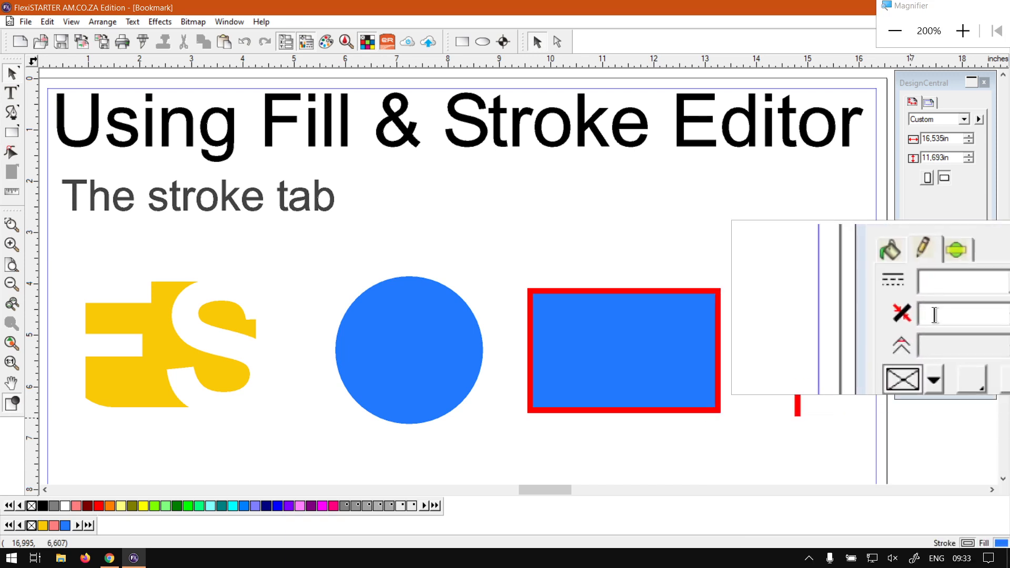
pyautogui.press('super+Escape')
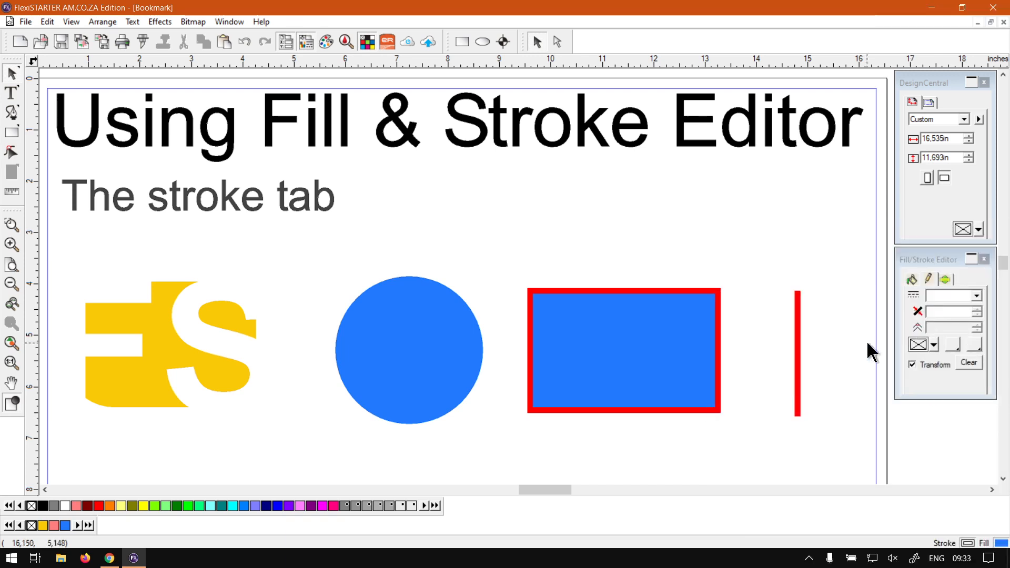
pyautogui.click(411, 365)
pyautogui.click(630, 363)
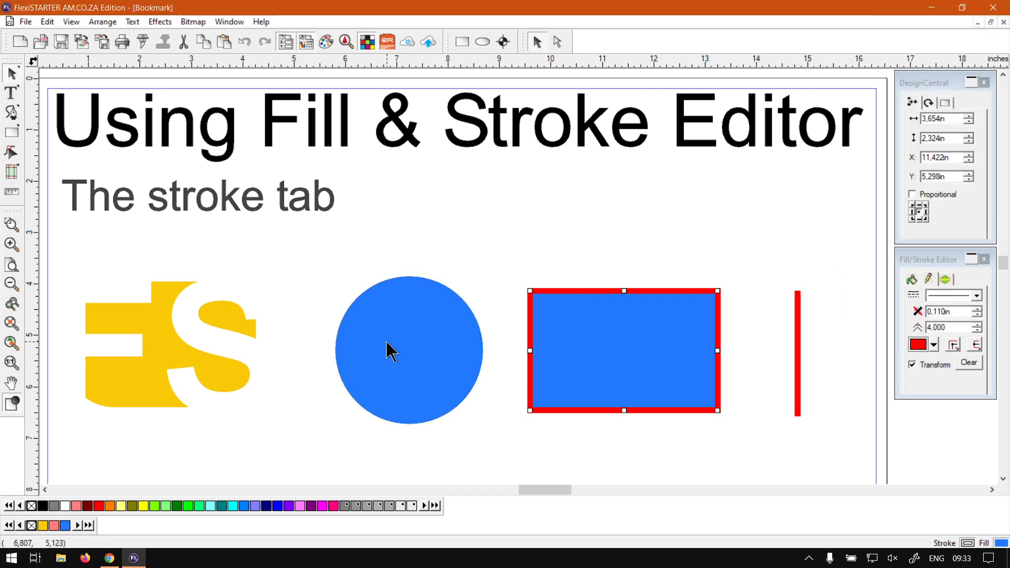
pyautogui.click(408, 355)
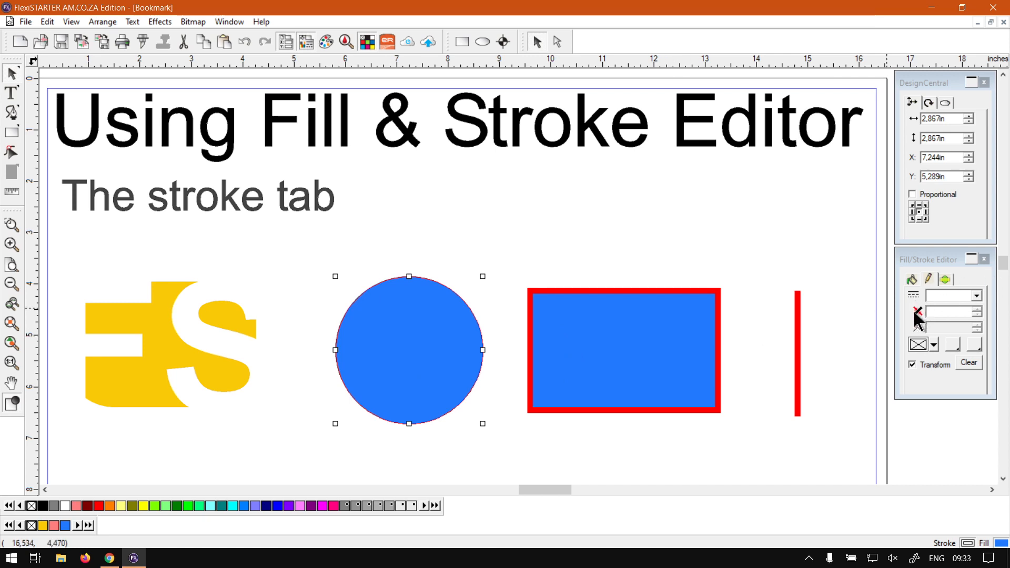
pyautogui.press('super+plus')
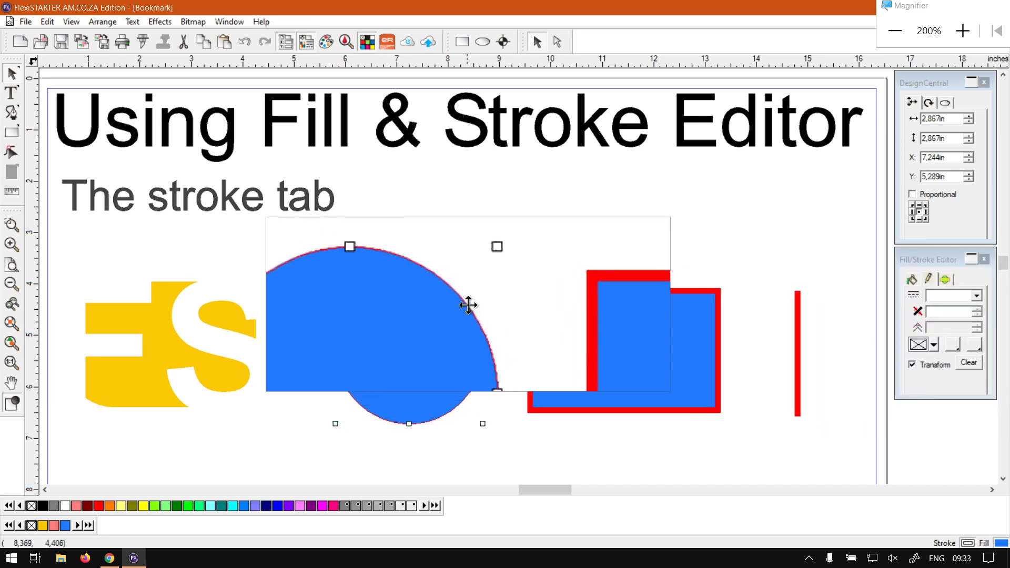
pyautogui.click(500, 323)
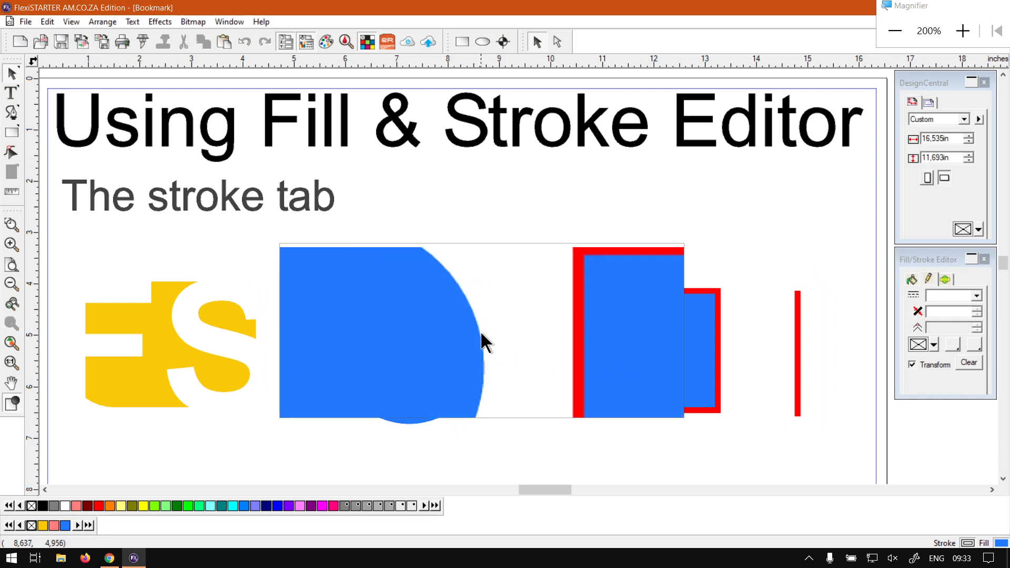
# - Apply a Red stroke to the blue circle
pyautogui.click(445, 327)
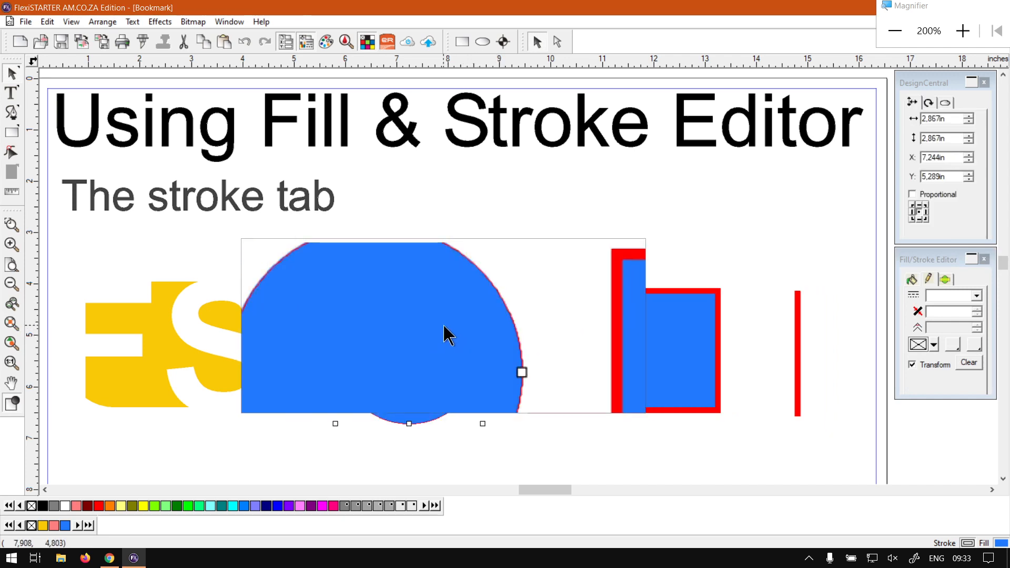
pyautogui.click(932, 345)
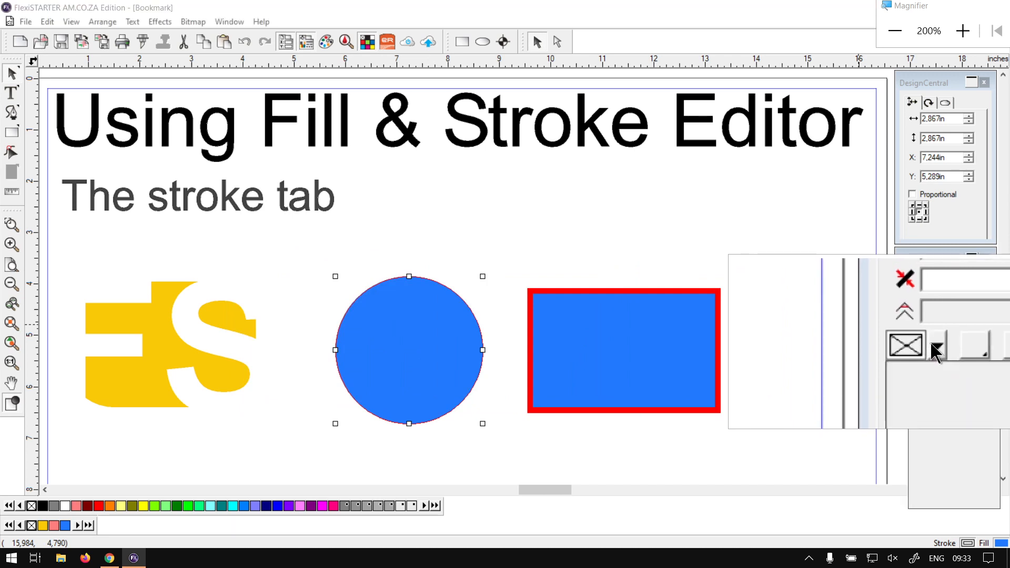
pyautogui.scroll(-10, 955, 454)
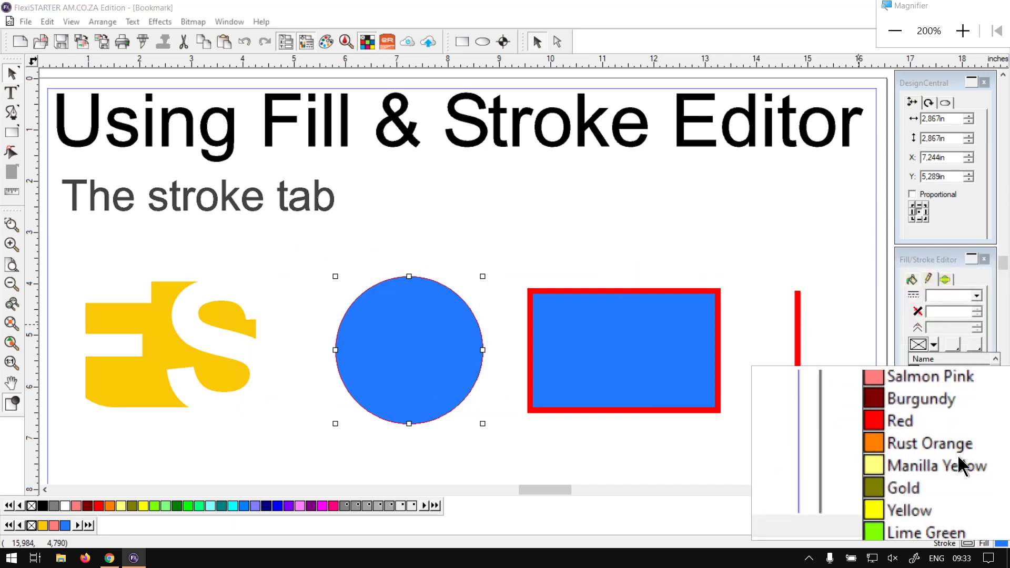
pyautogui.scroll(4, 958, 456)
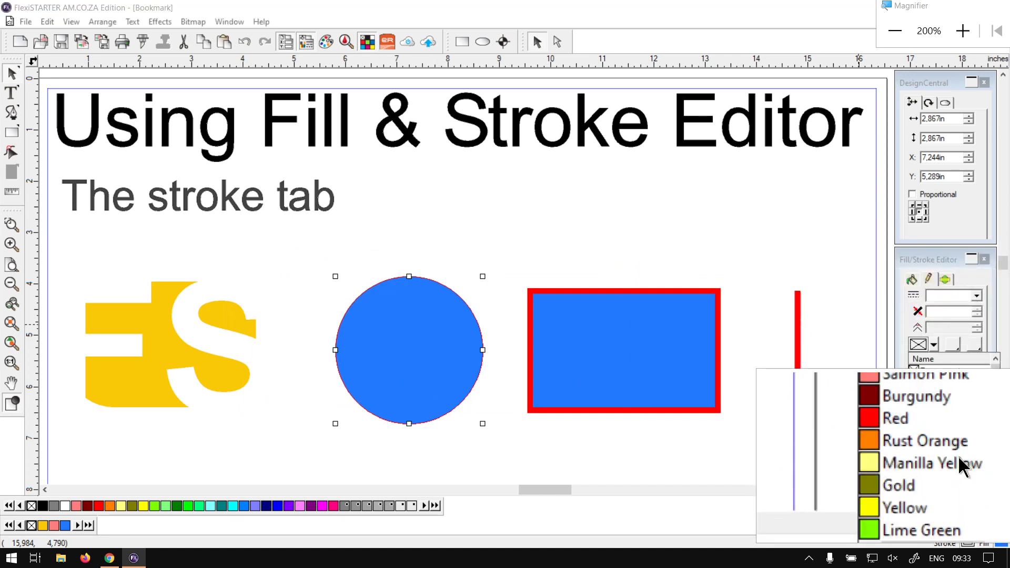
pyautogui.click(932, 438)
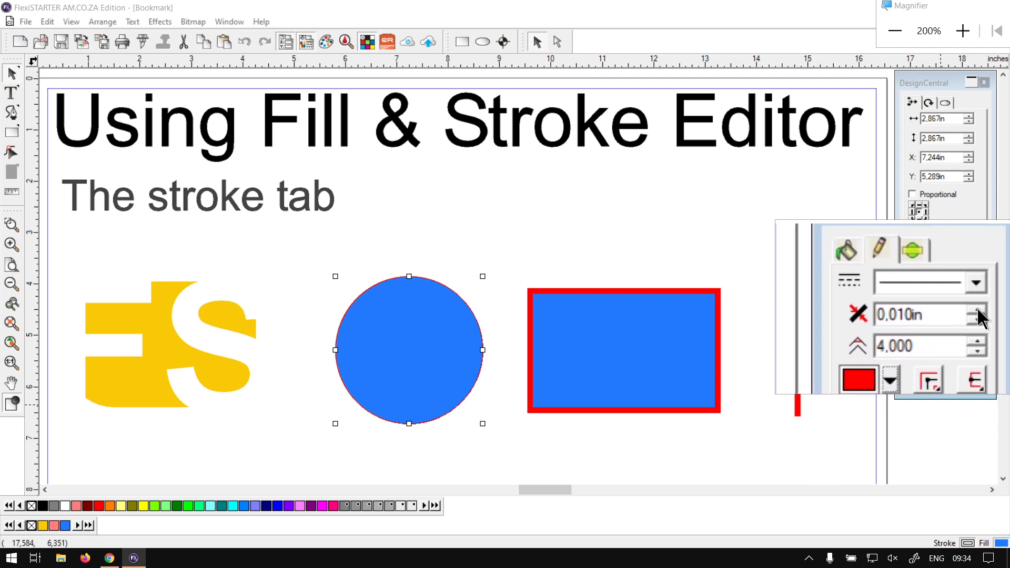
# - Try a thicker stroke of 0,310in on the circle, and settle on a stroke width of 0,110in
pyautogui.click(977, 310)
pyautogui.click(977, 310)
pyautogui.click(977, 310)
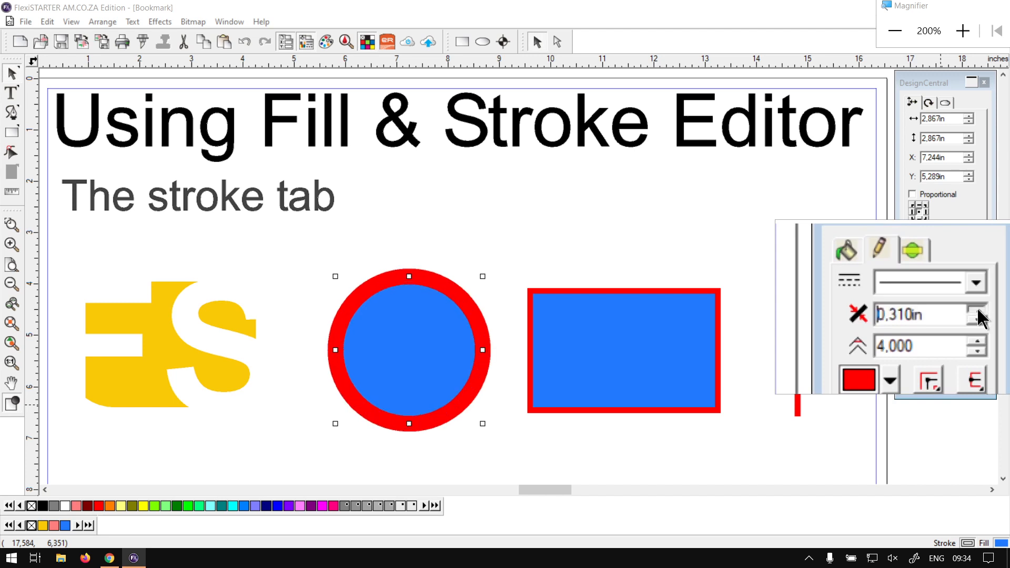
pyautogui.click(978, 316)
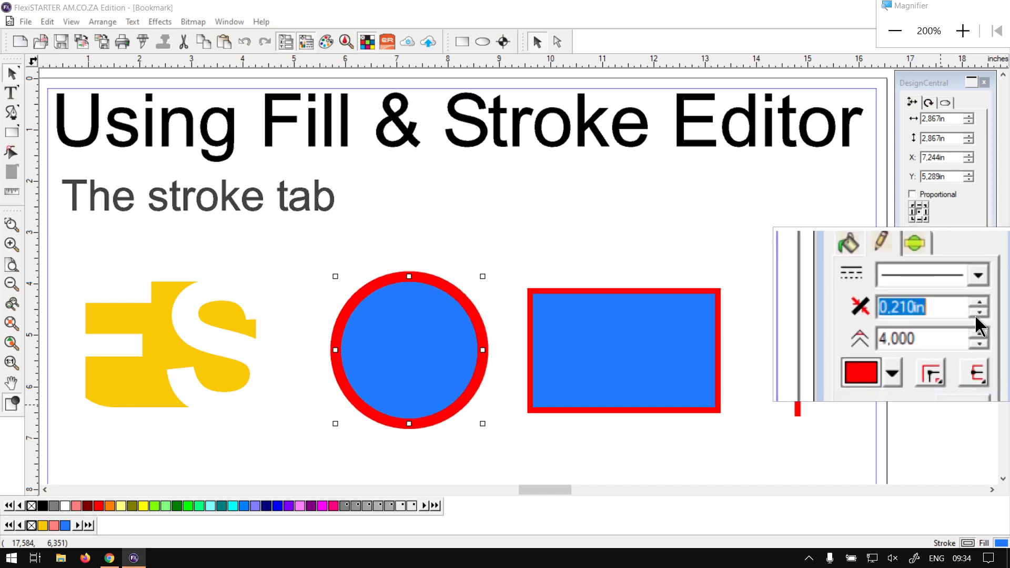
pyautogui.click(977, 316)
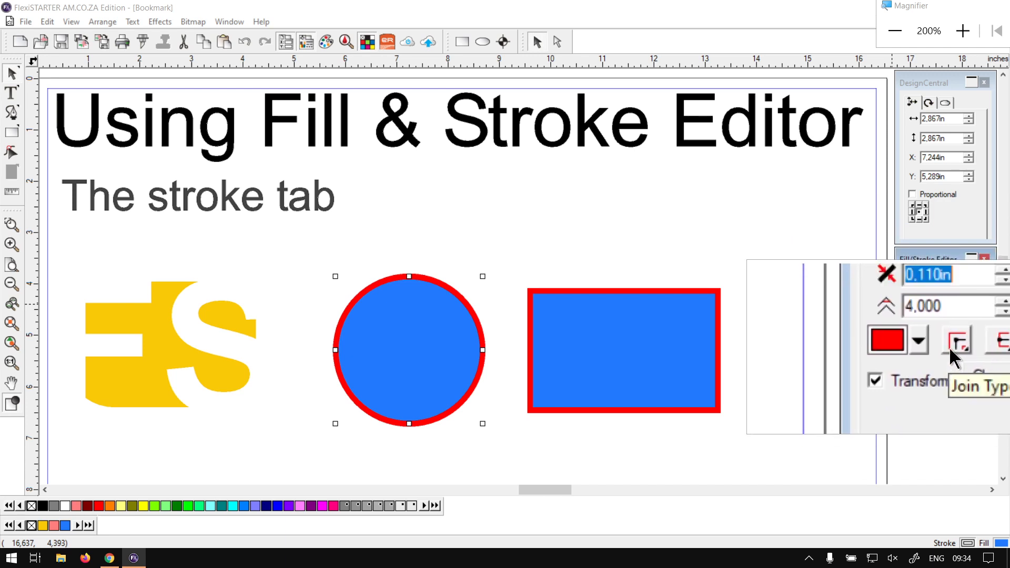
# - Change the join type of the blue rectangle's red stroke to Bevel Joint
pyautogui.click(703, 341)
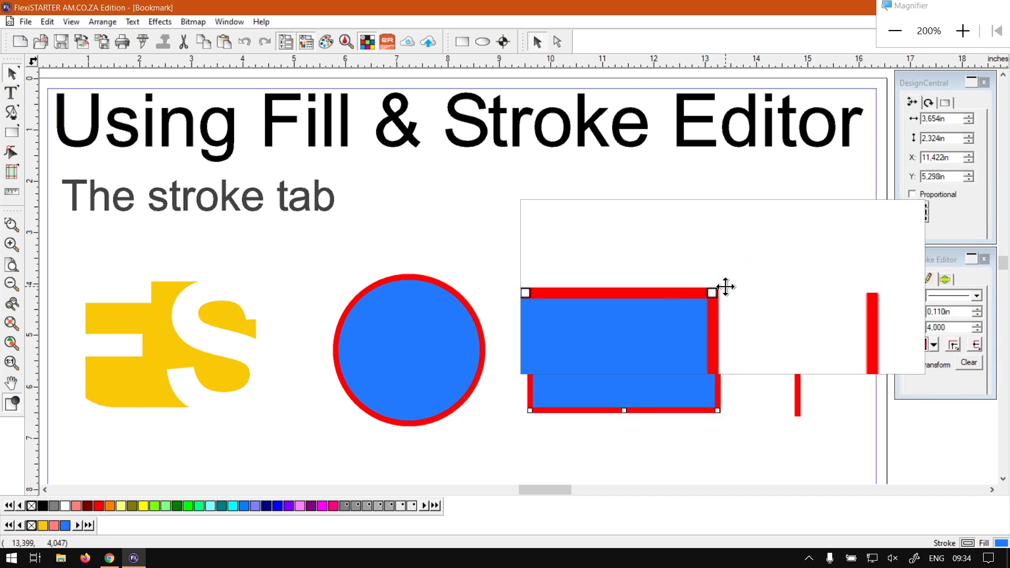
pyautogui.scroll(1, 724, 291)
pyautogui.scroll(3, 724, 291)
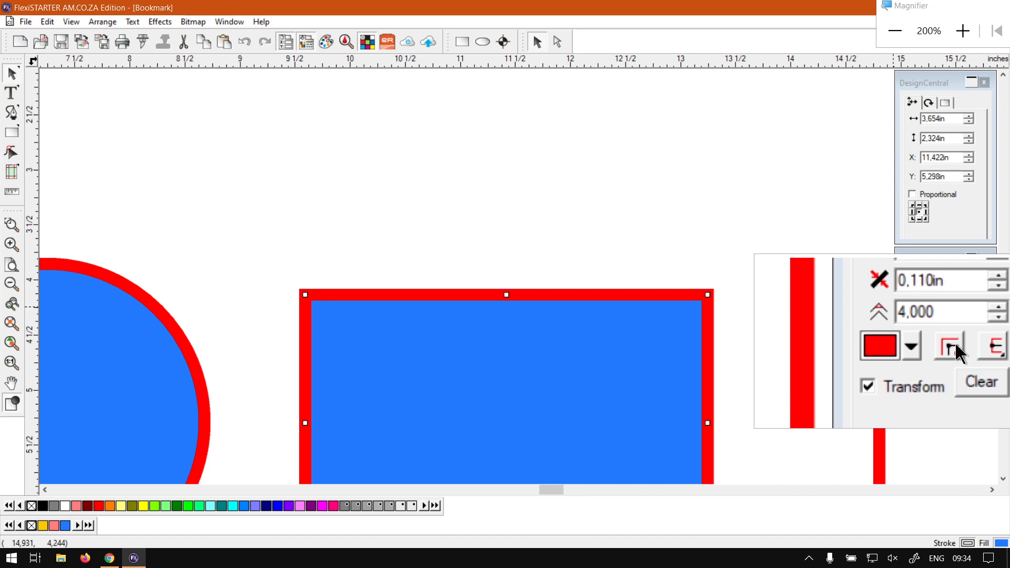
pyautogui.click(955, 342)
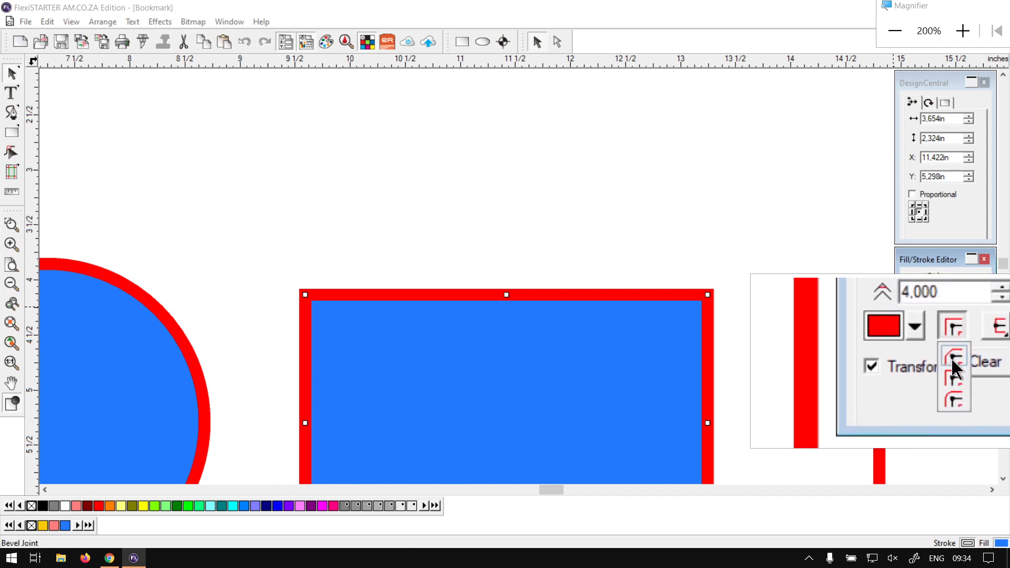
pyautogui.click(953, 359)
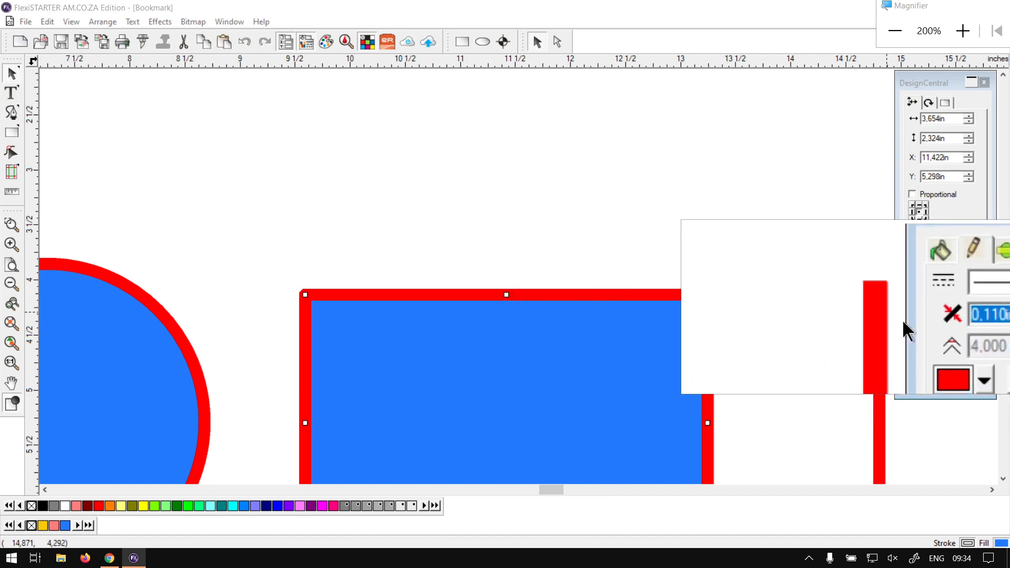
# - Try Round Joint on the rectangle's stroke corners, and set the join type back to Miter Joint
pyautogui.click(954, 345)
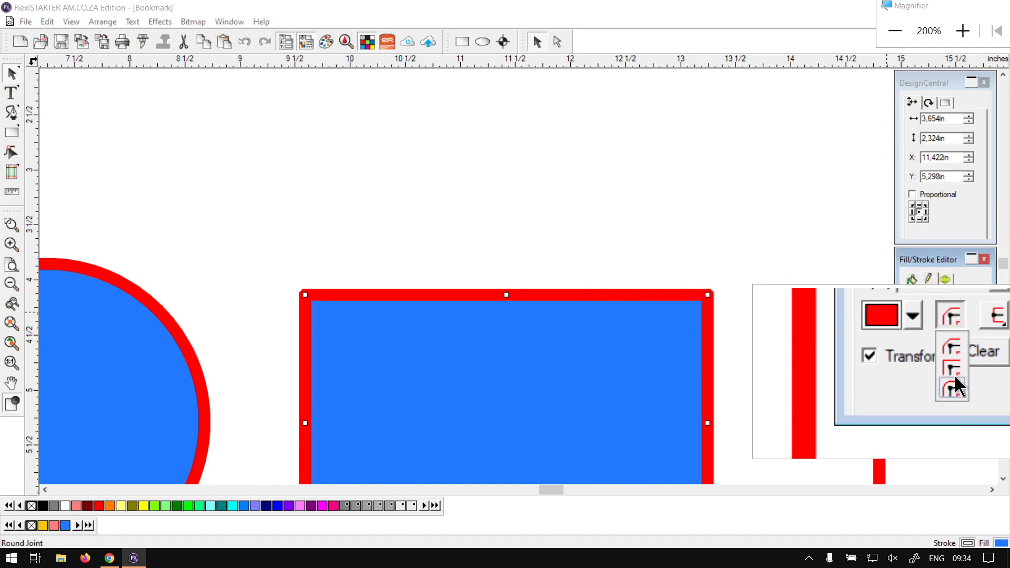
pyautogui.click(953, 381)
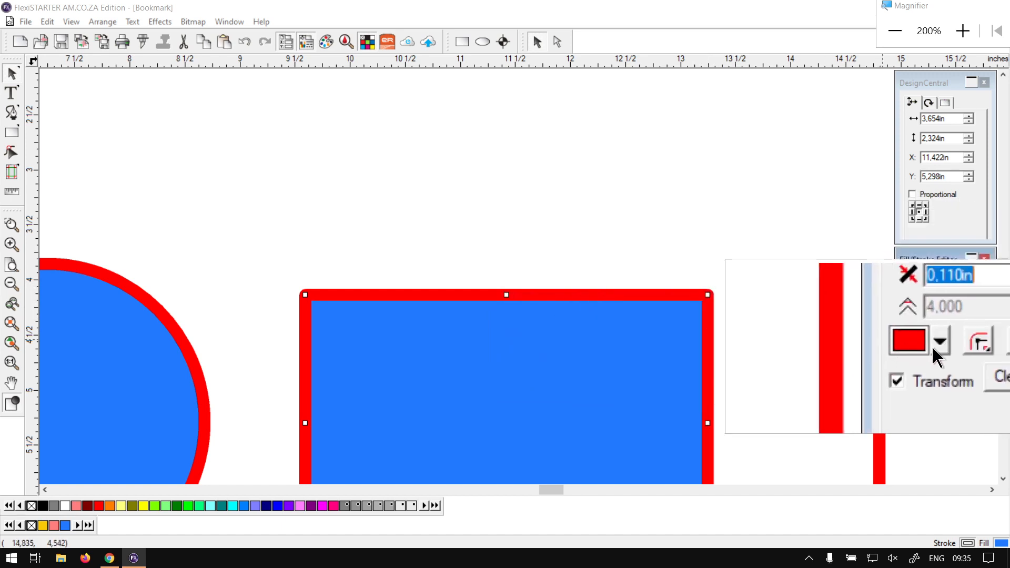
pyautogui.click(951, 348)
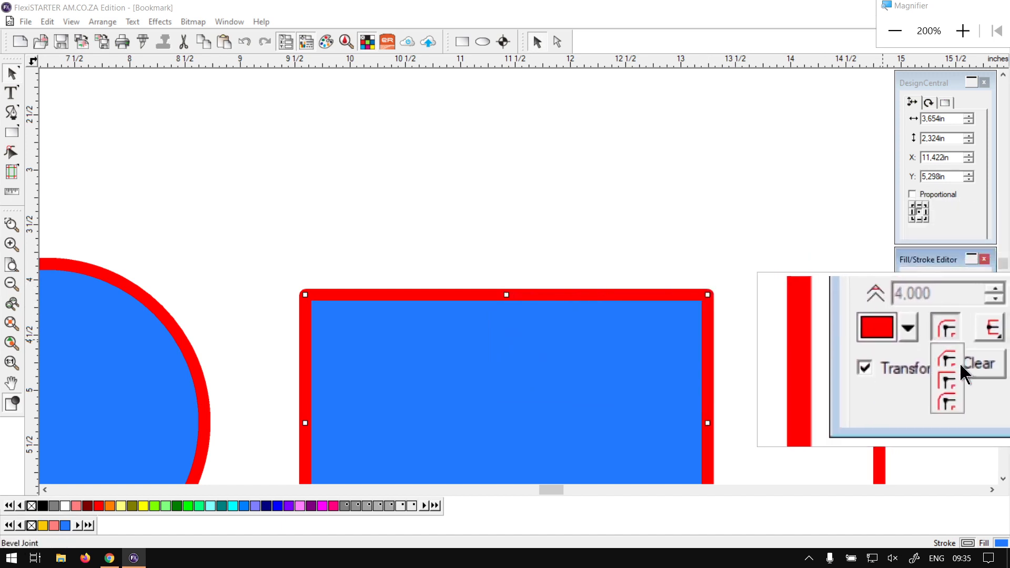
pyautogui.click(958, 368)
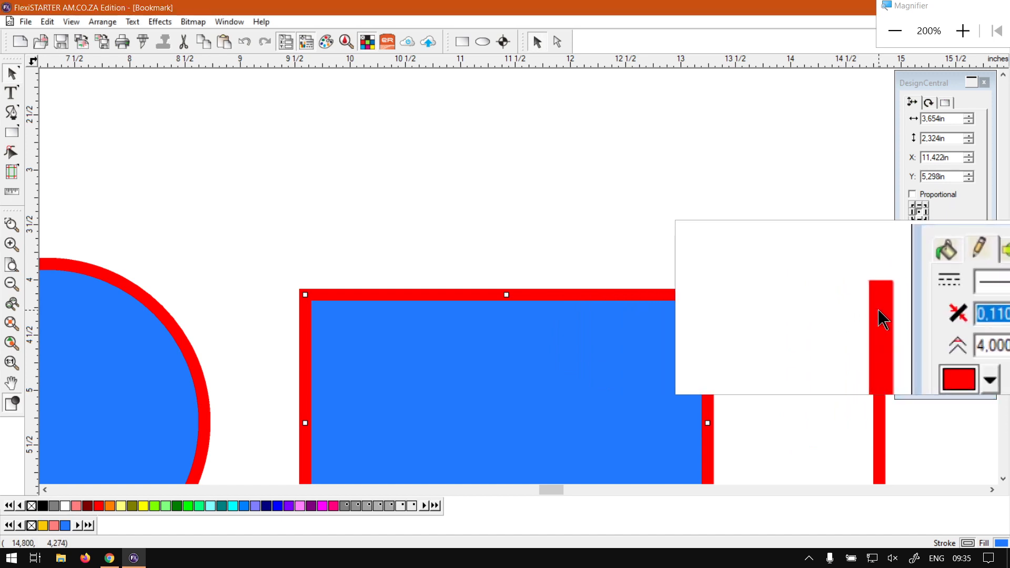
# - Select the vertical red line beside the rectangle and set its stroke cap type to Square Cap
pyautogui.click(879, 310)
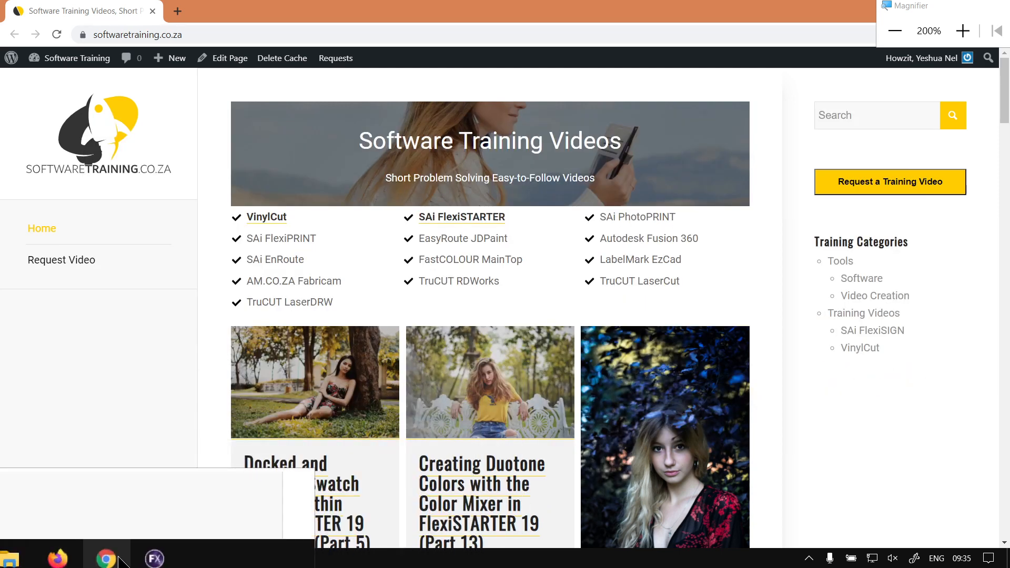
pyautogui.click(134, 558)
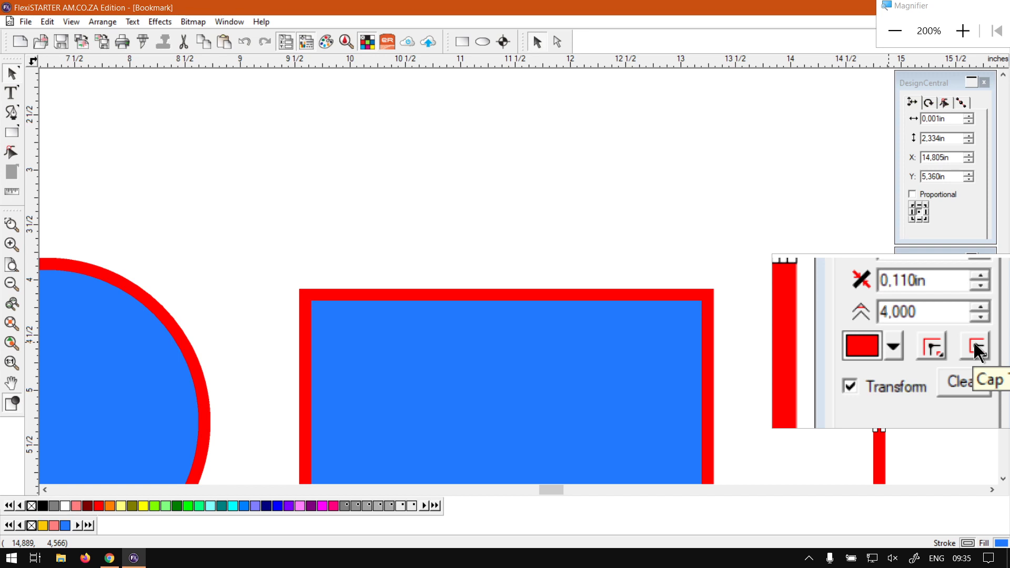
pyautogui.click(973, 341)
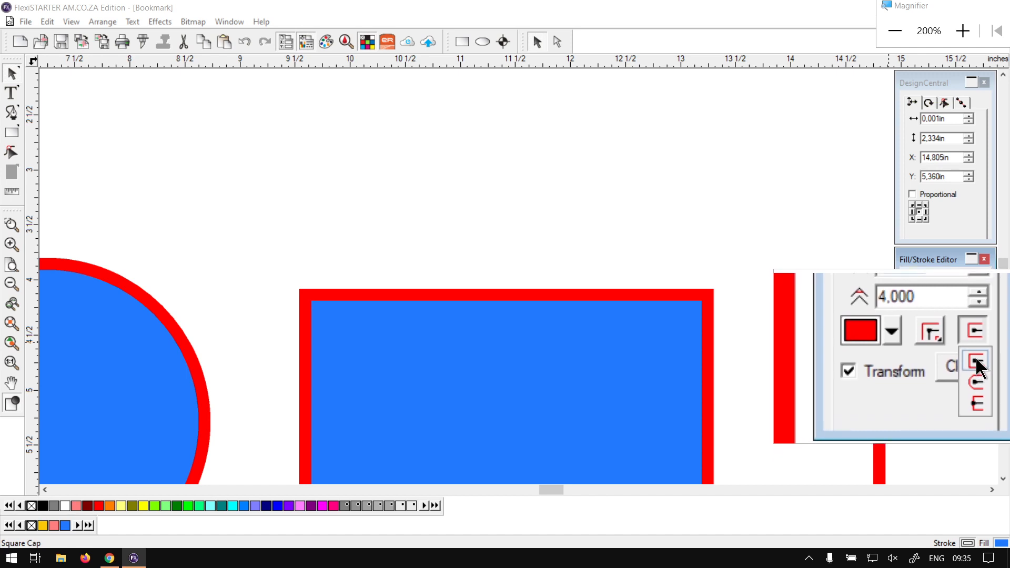
pyautogui.click(977, 363)
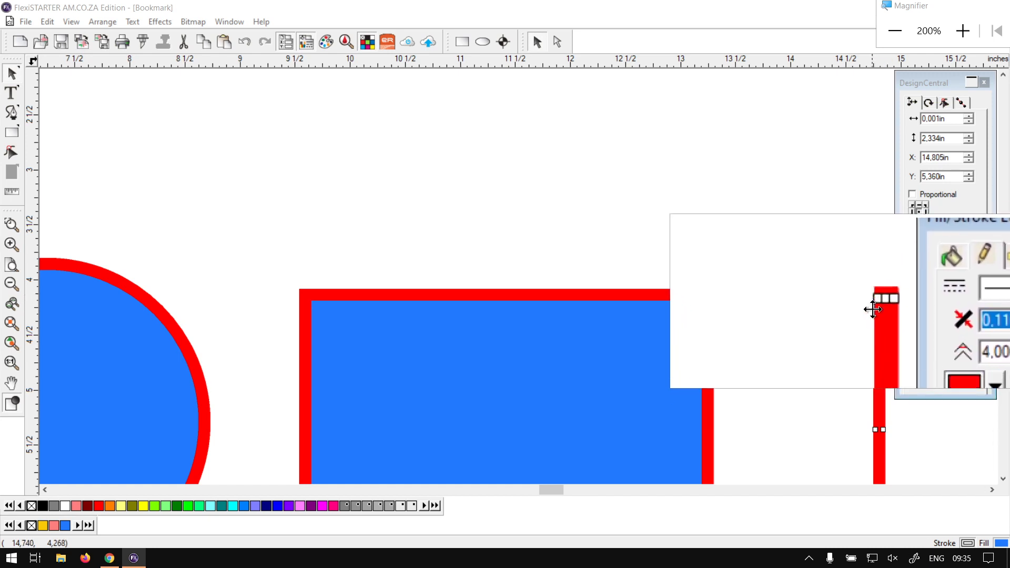
# - Try the flat cap type, which ends flush with the path, on the vertical red line's stroke
pyautogui.click(974, 334)
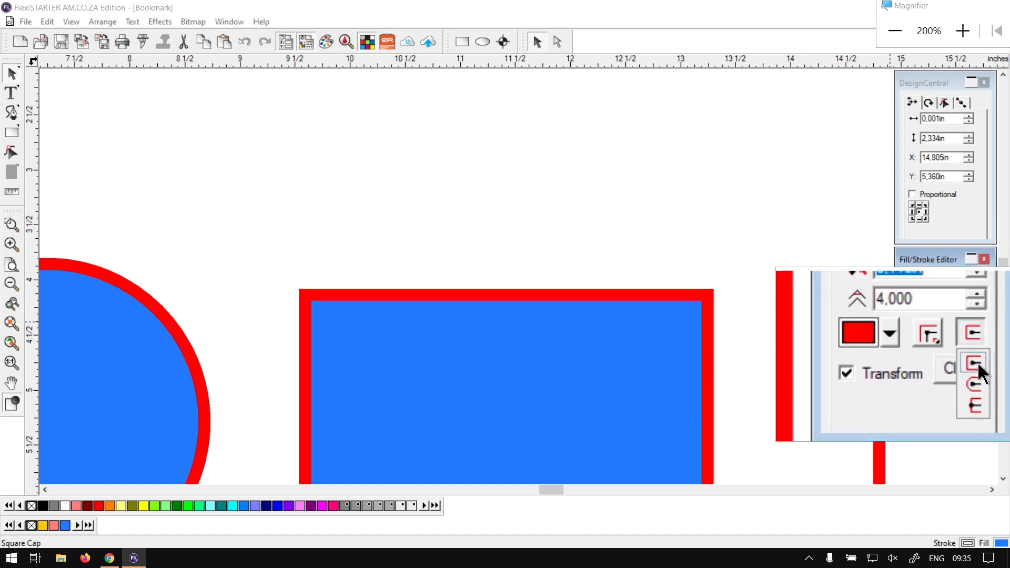
pyautogui.click(977, 383)
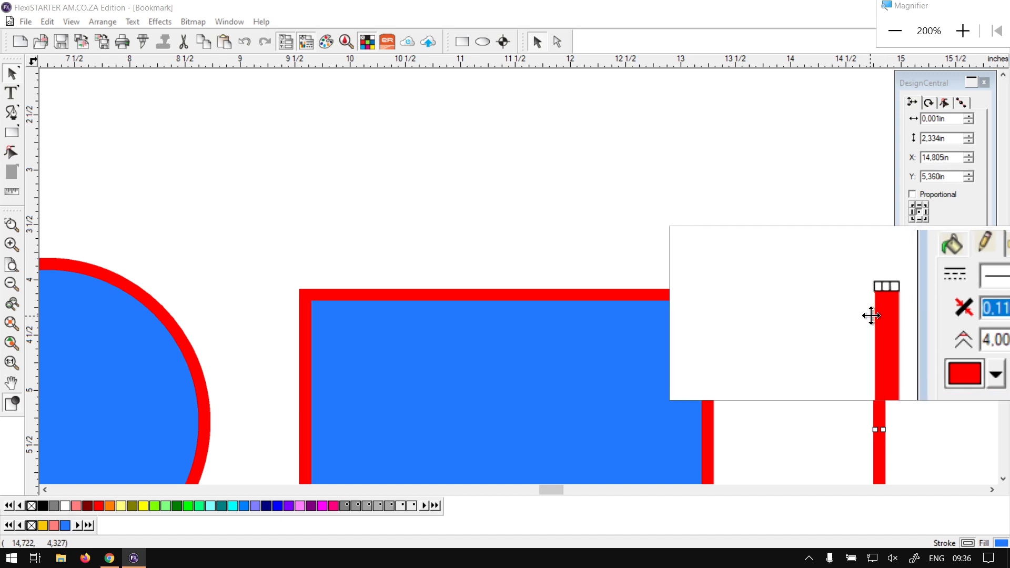
pyautogui.click(872, 316)
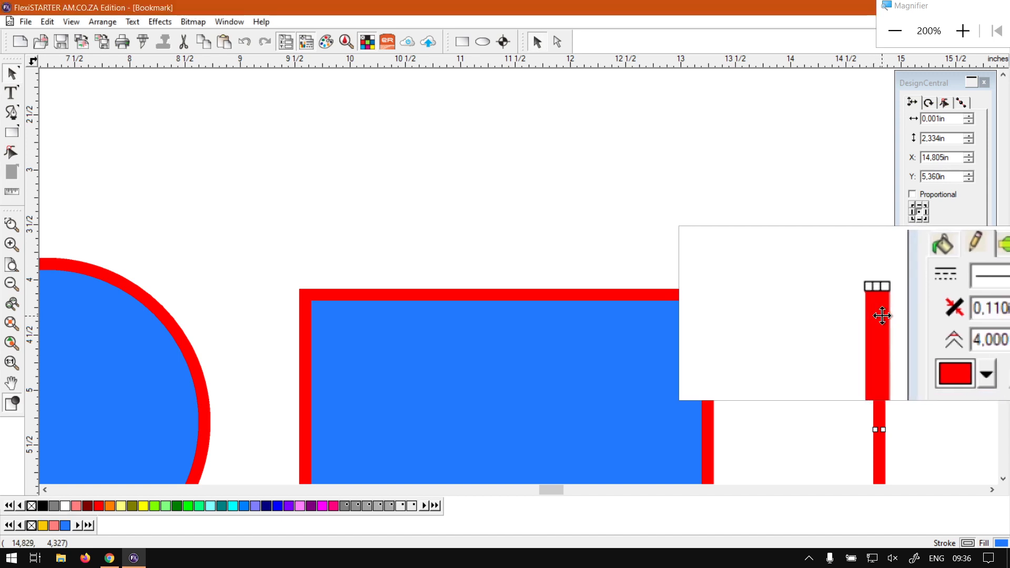
# - Change the vertical red line's stroke to the rounded cap type and deselect the line
pyautogui.click(972, 343)
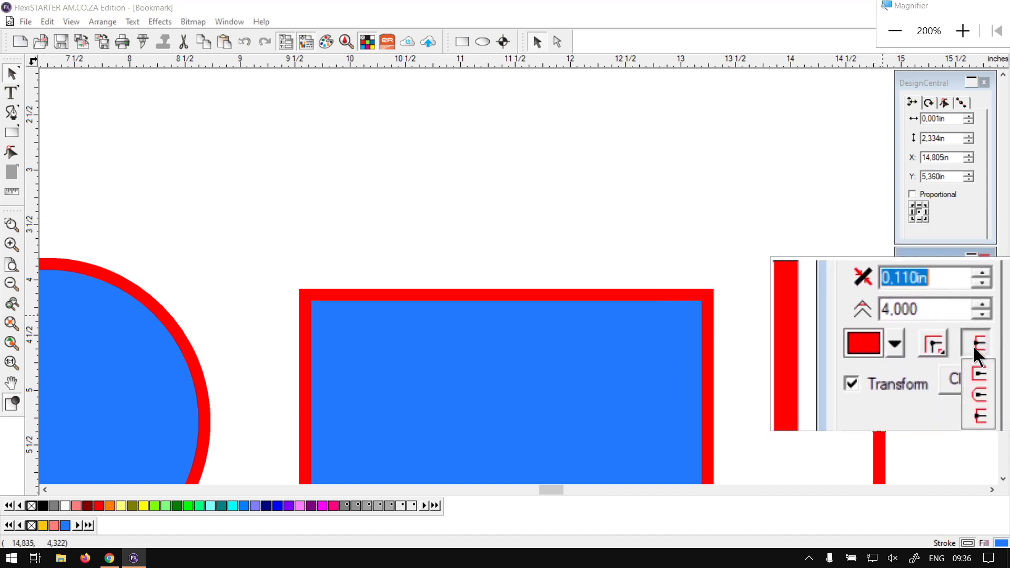
pyautogui.click(977, 394)
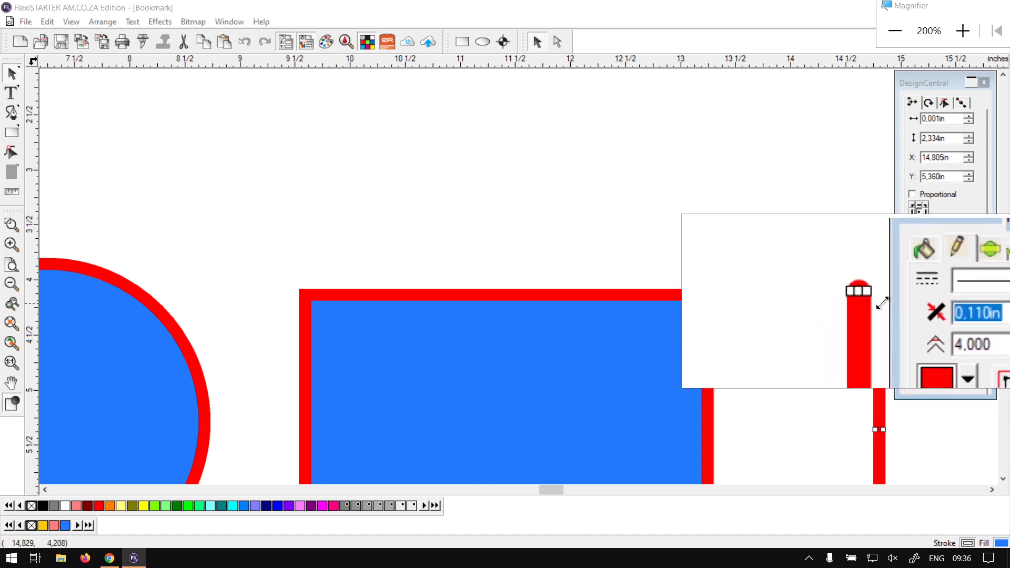
pyautogui.click(825, 268)
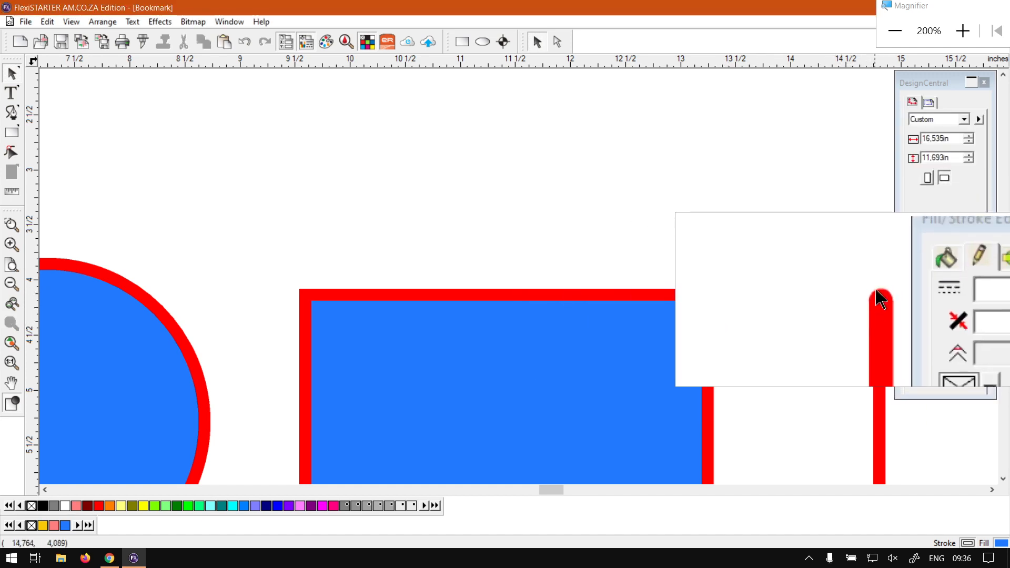
# - Close the screen magnifier and switch to the softwaretraining.co.za home page in Chrome
pyautogui.press('super+Escape')
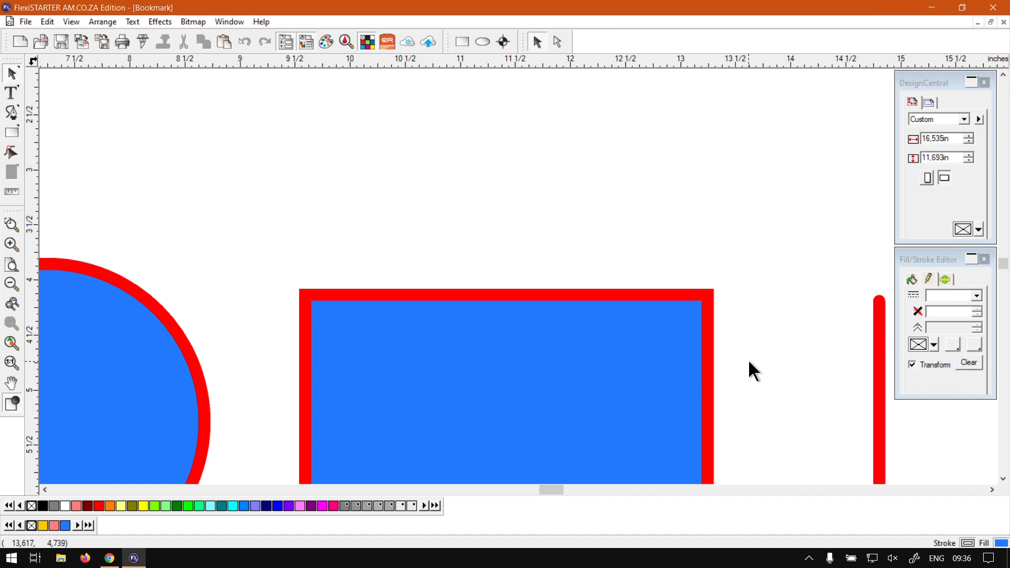
pyautogui.click(108, 557)
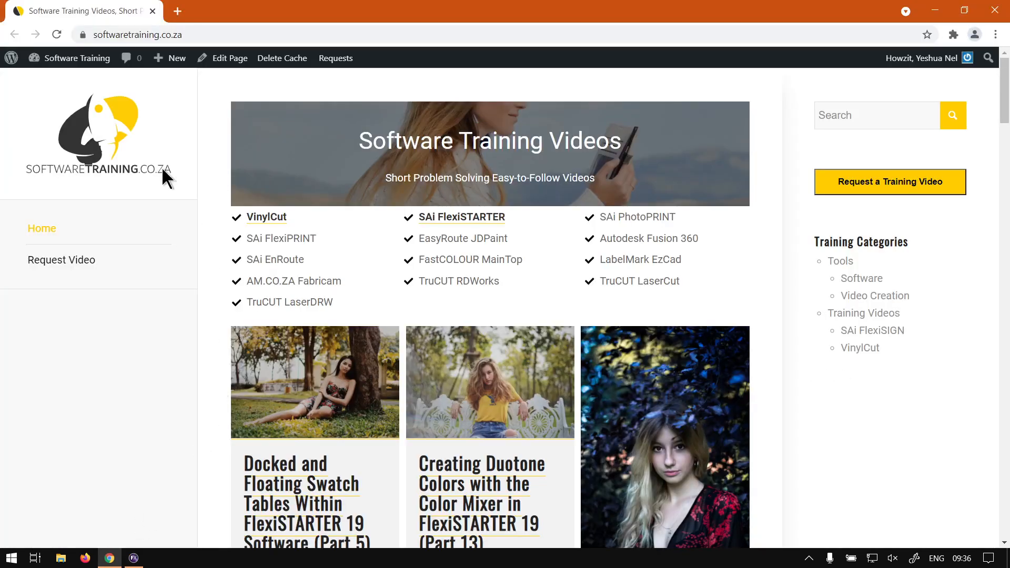